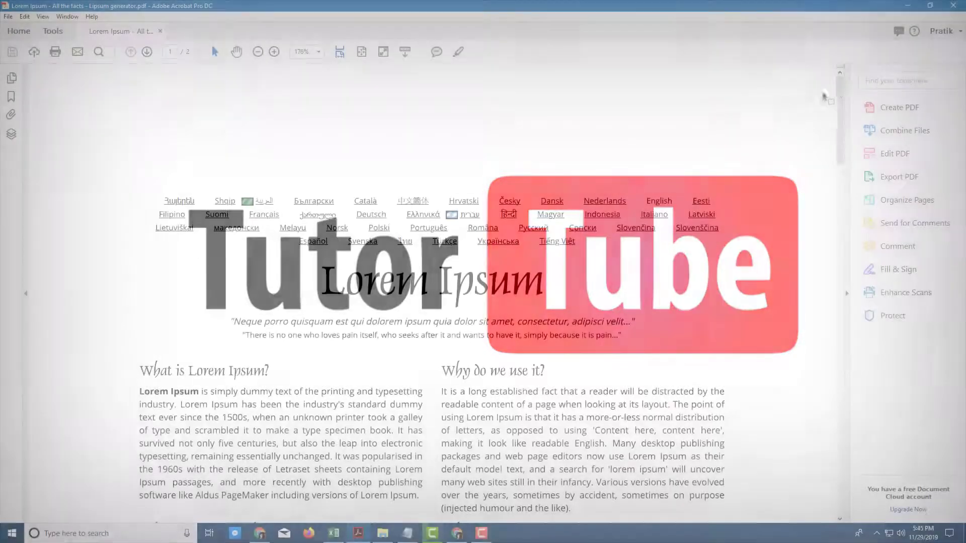
pyautogui.scroll(-4, 847, 179)
pyautogui.scroll(-6, 848, 179)
pyautogui.scroll(-3, 847, 178)
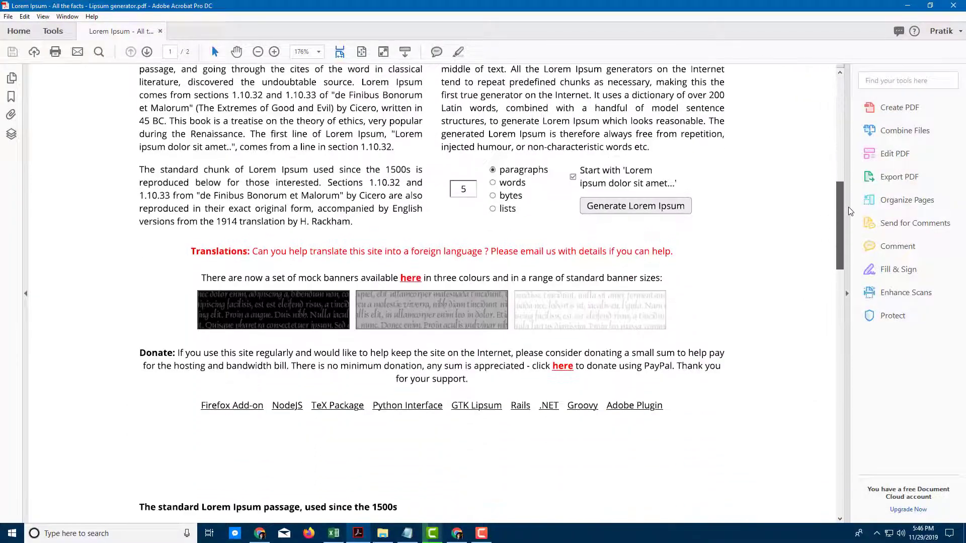
pyautogui.scroll(-8, 846, 212)
pyautogui.scroll(-8, 841, 264)
pyautogui.scroll(-8, 839, 325)
pyautogui.scroll(20, 838, 325)
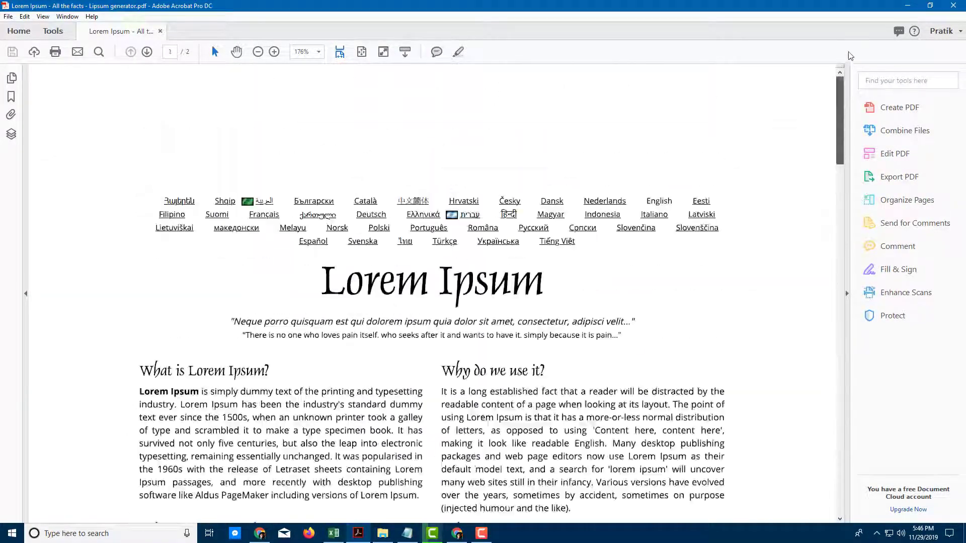
# Step: Open the File menu to reach the Export To > Microsoft Word options
pyautogui.click(8, 17)
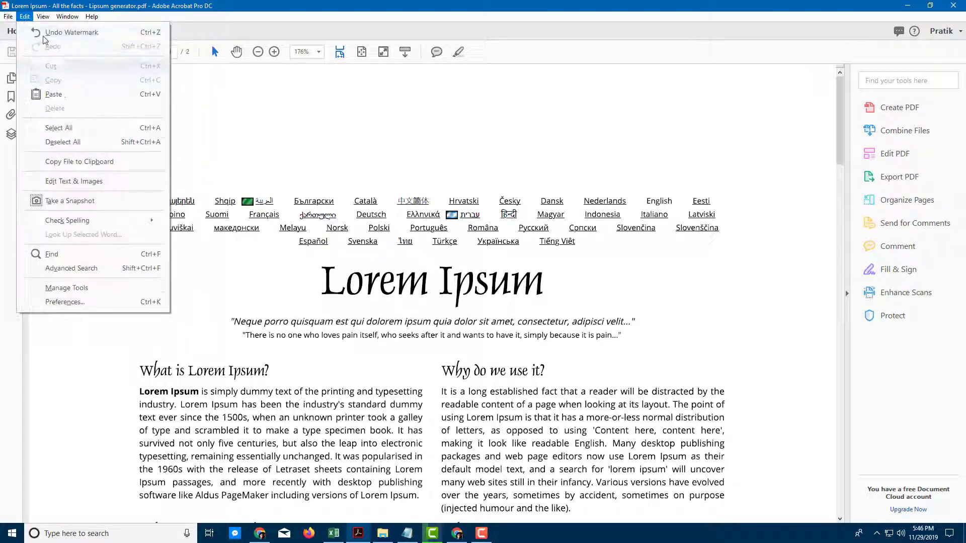
pyautogui.moveTo(43, 108)
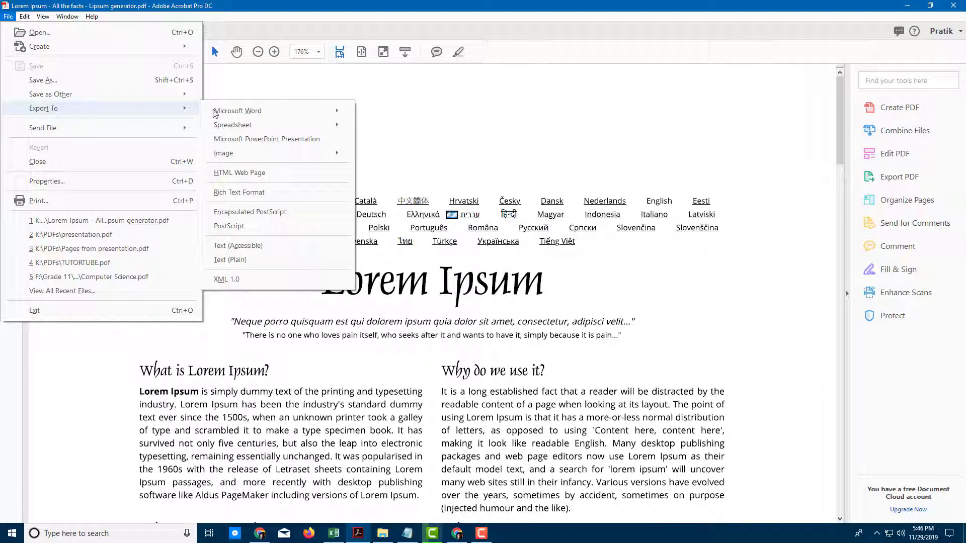
pyautogui.moveTo(237, 111)
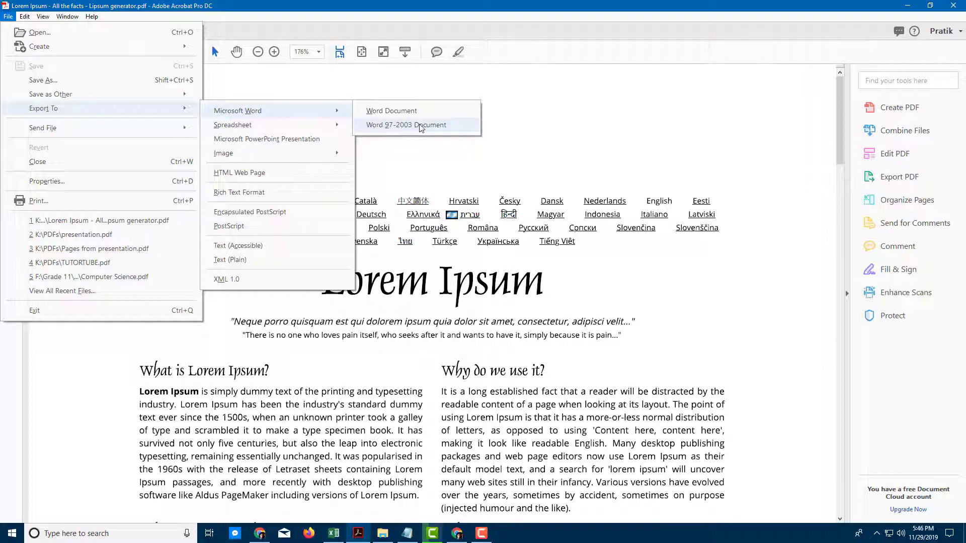
# Step: Choose Word Document export and start editing the export file name
pyautogui.click(385, 111)
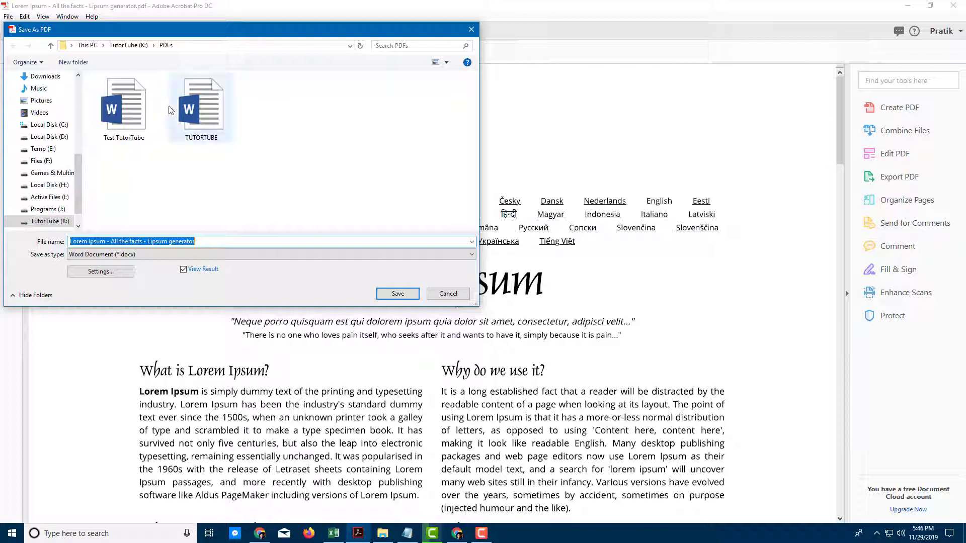
pyautogui.click(115, 242)
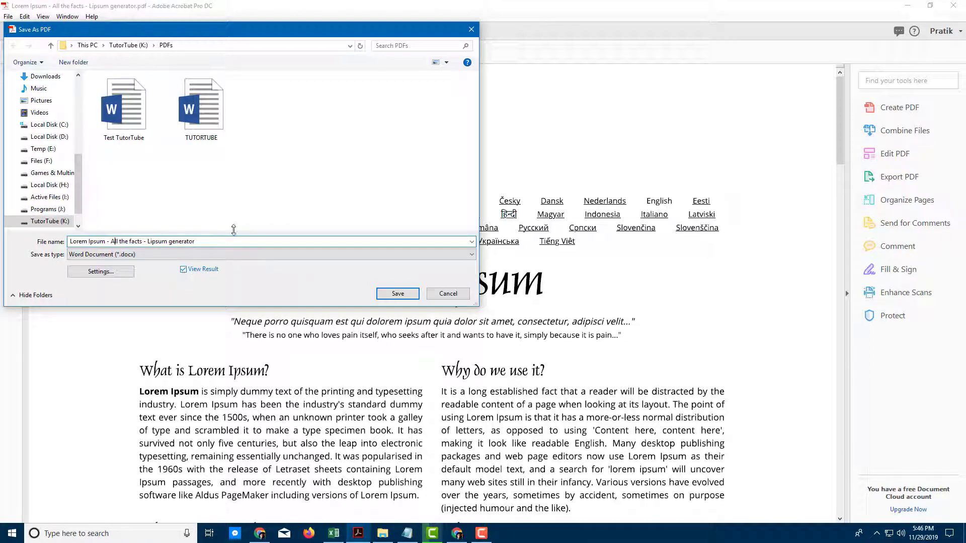
# Step: Keep Retain Flowing Text with English (US) as the recognition language in the Word export settings
pyautogui.click(113, 277)
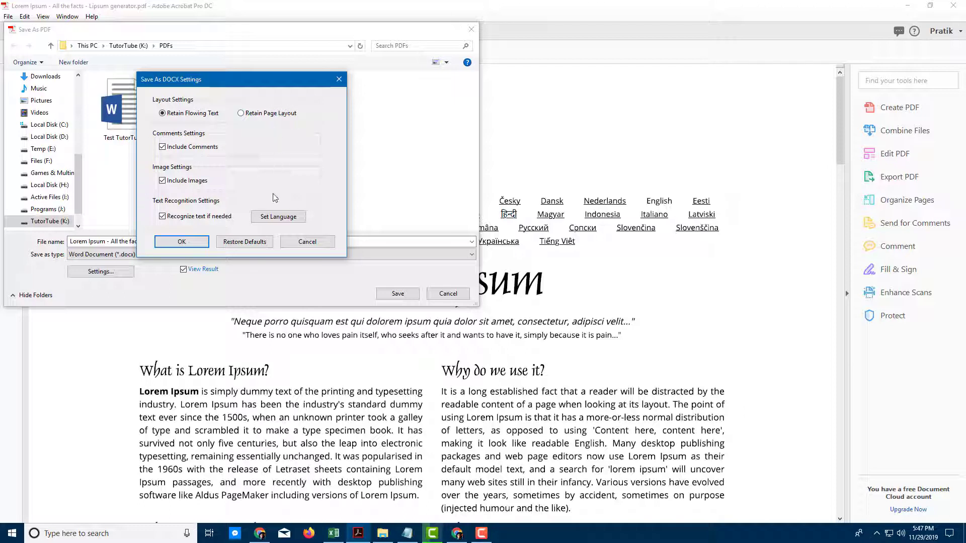
pyautogui.click(290, 223)
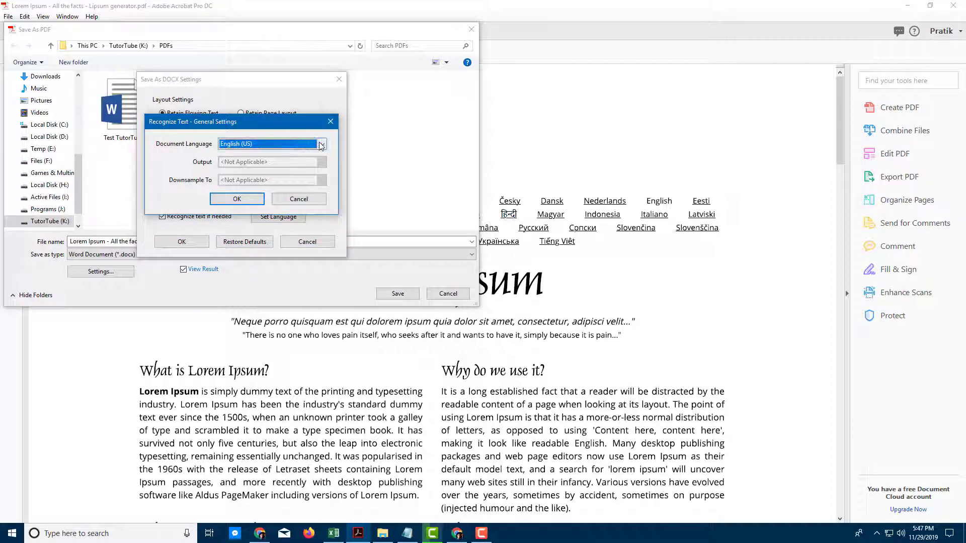
pyautogui.click(300, 145)
pyautogui.click(289, 155)
pyautogui.click(252, 201)
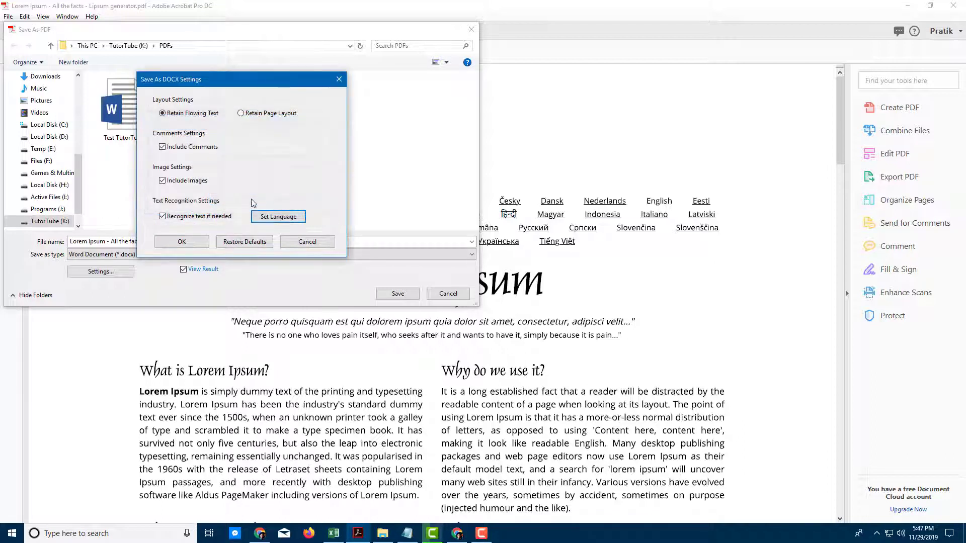
pyautogui.click(181, 241)
# Step: Save the .docx export and place the cursor in the converted document's body text
pyautogui.click(404, 294)
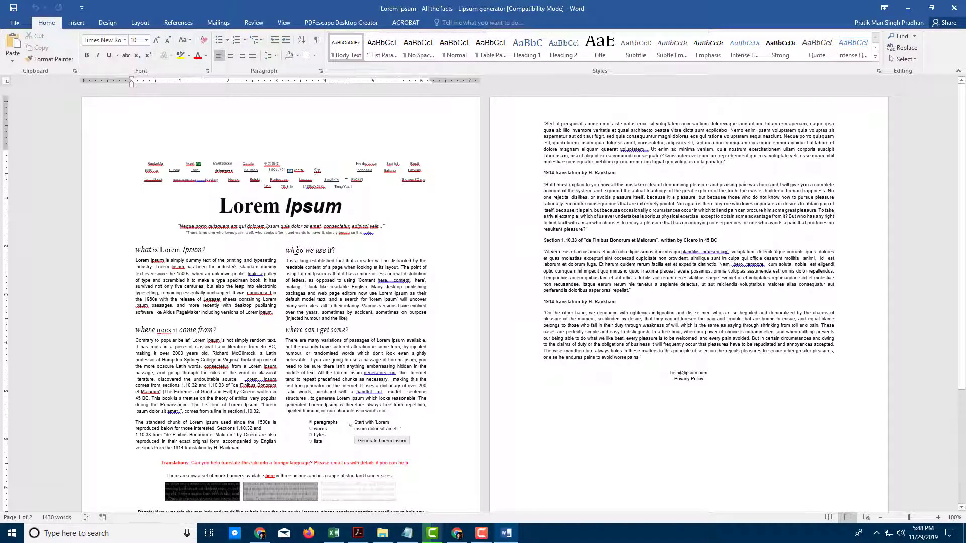
pyautogui.press('alt')
pyautogui.click(206, 273)
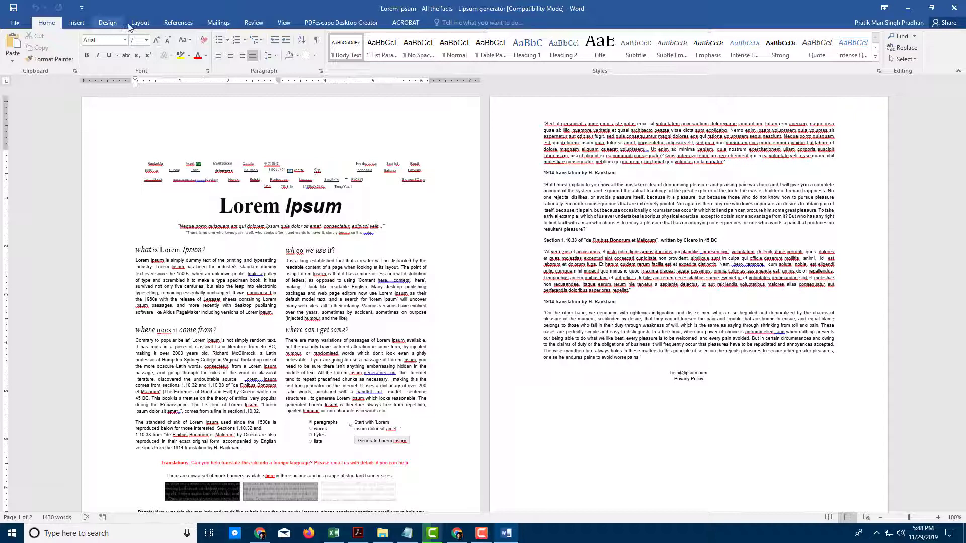
# Step: Zoom the Word document to 200% magnification
pyautogui.click(284, 23)
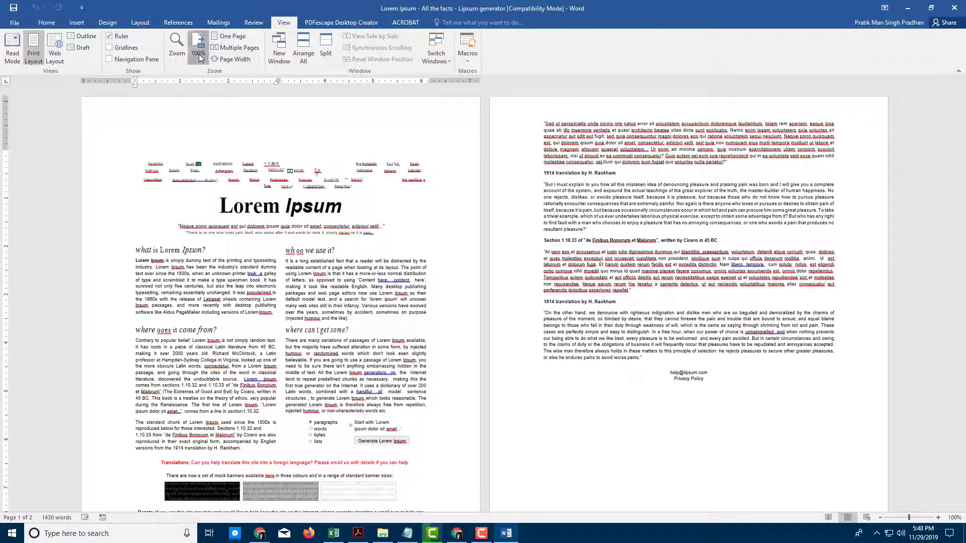
pyautogui.click(176, 46)
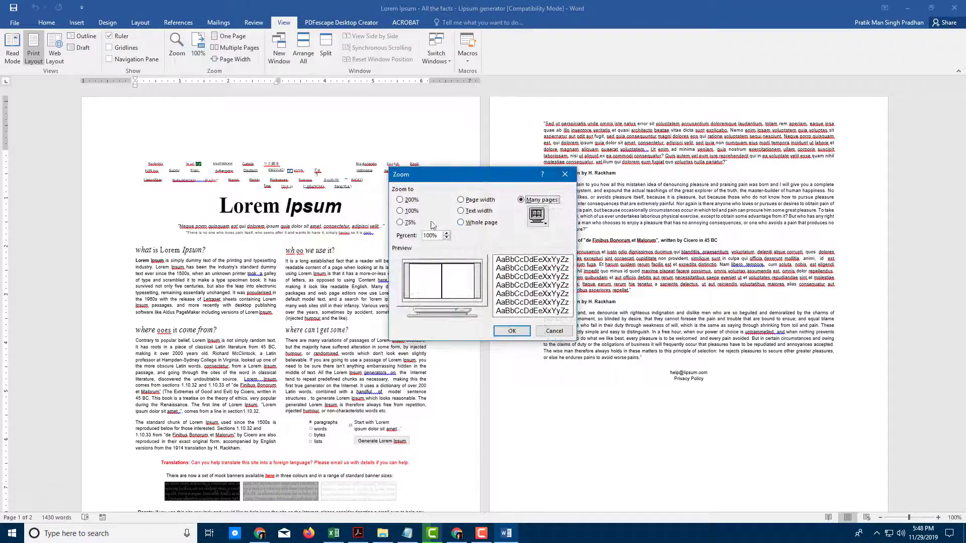
pyautogui.click(411, 200)
pyautogui.click(512, 330)
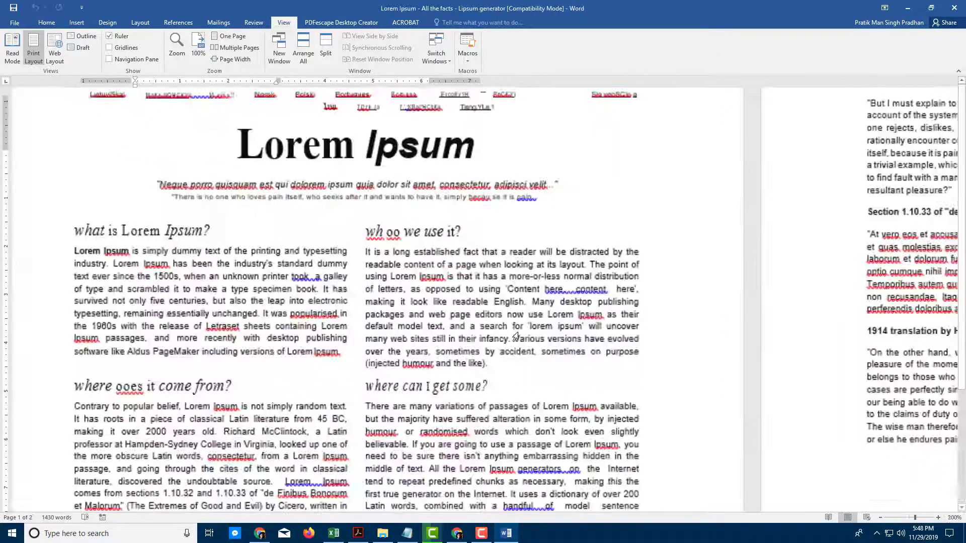
pyautogui.scroll(5, 476, 262)
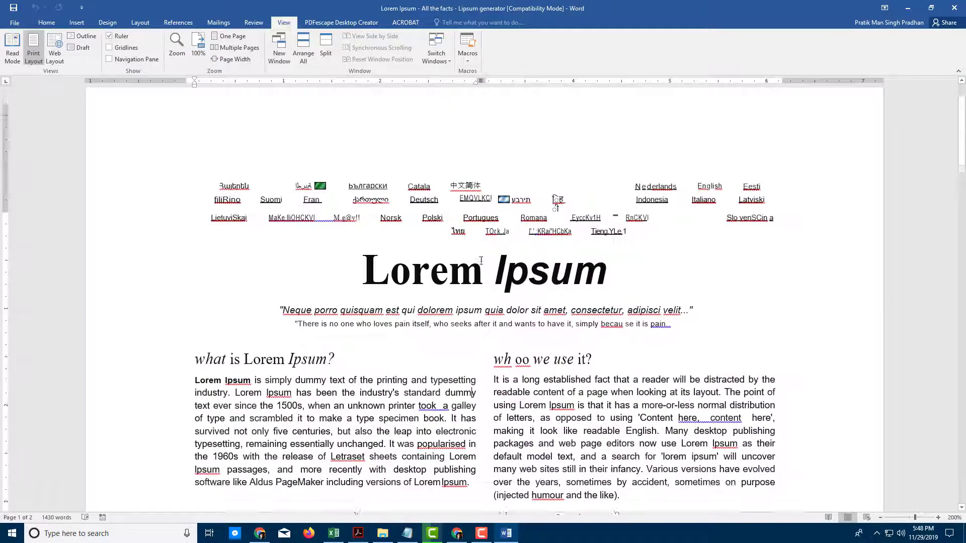
pyautogui.scroll(2, 477, 262)
pyautogui.scroll(-6, 477, 262)
# Step: Test editing in the words content, look and minima, select the headings and title, then close
pyautogui.click(510, 176)
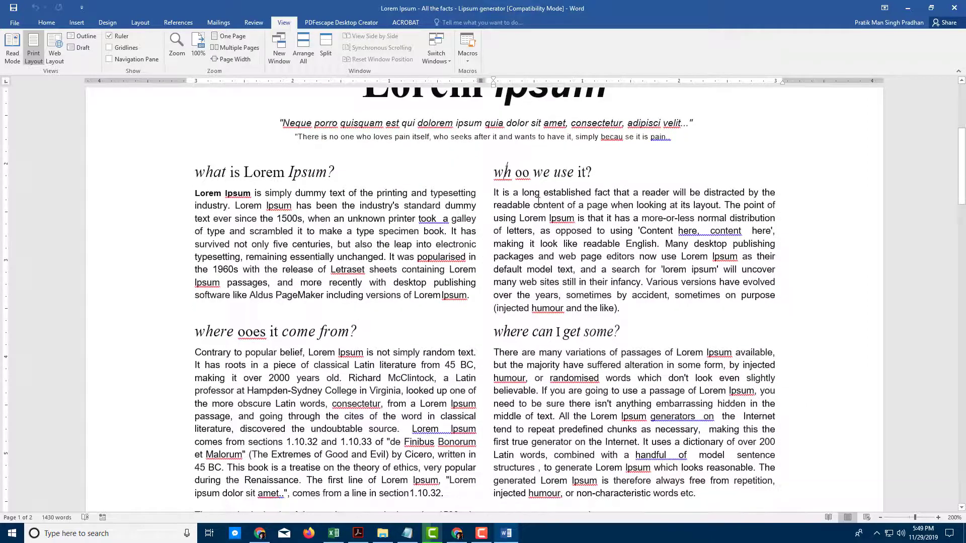
pyautogui.click(537, 202)
pyautogui.write('hgjghghj')
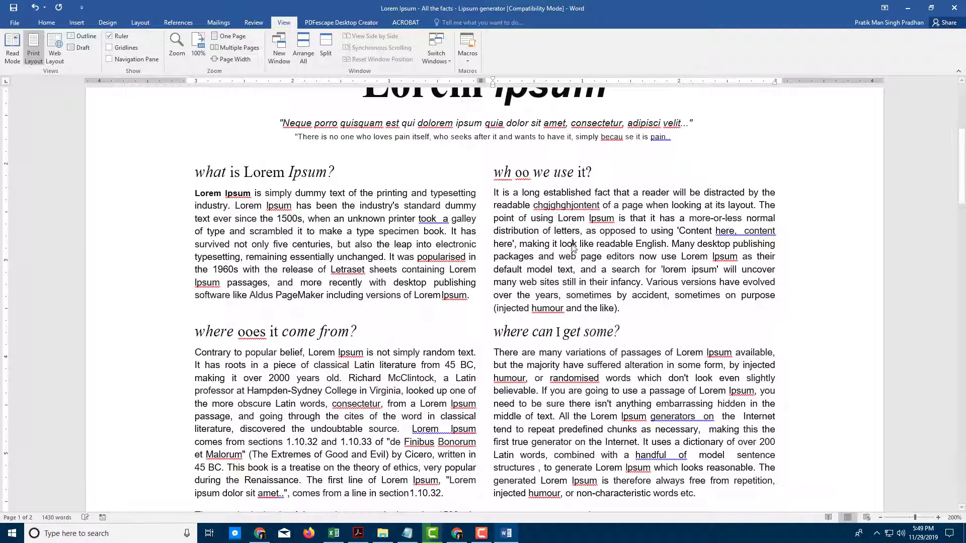
pyautogui.click(587, 244)
pyautogui.write('ghj')
pyautogui.moveTo(578, 174); pyautogui.dragTo(494, 173)
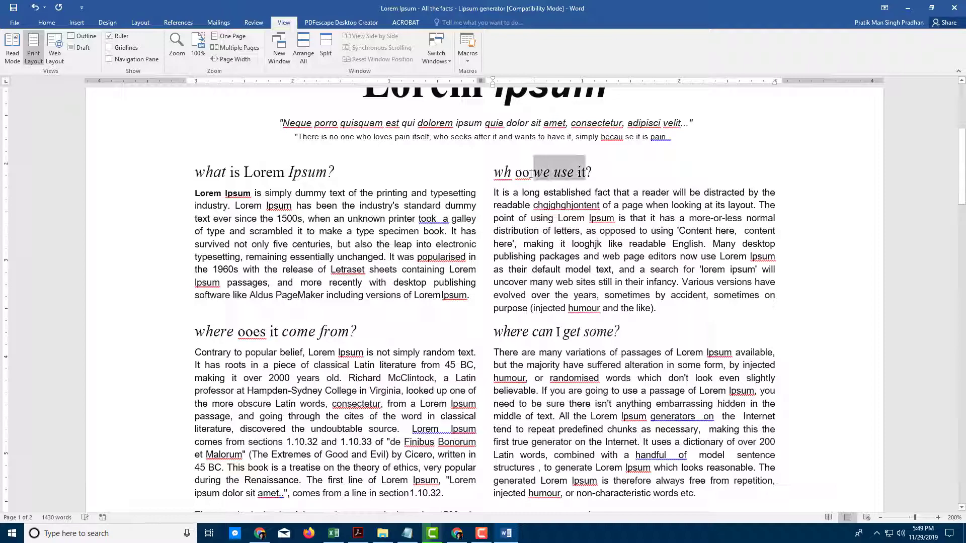
pyautogui.click(314, 174)
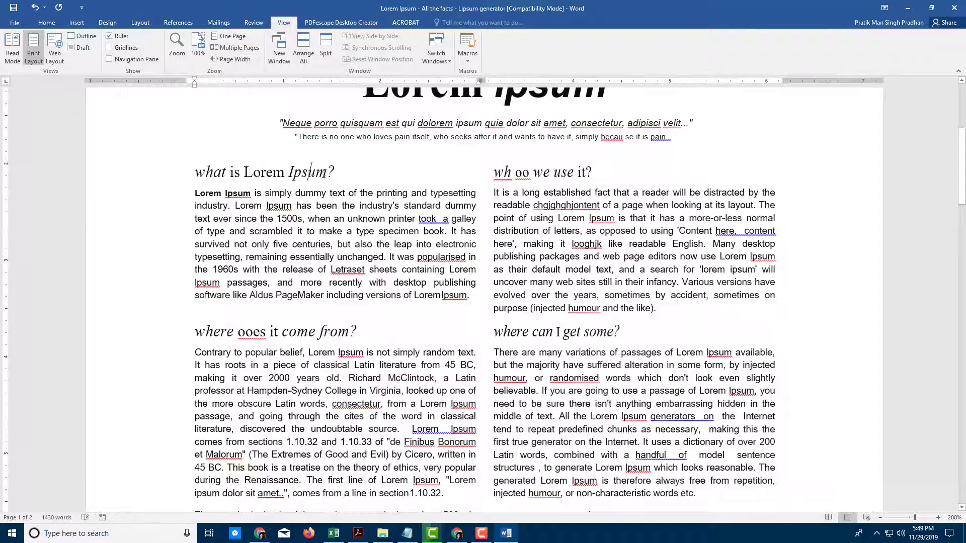
pyautogui.scroll(1, 315, 175)
pyautogui.scroll(3, 558, 257)
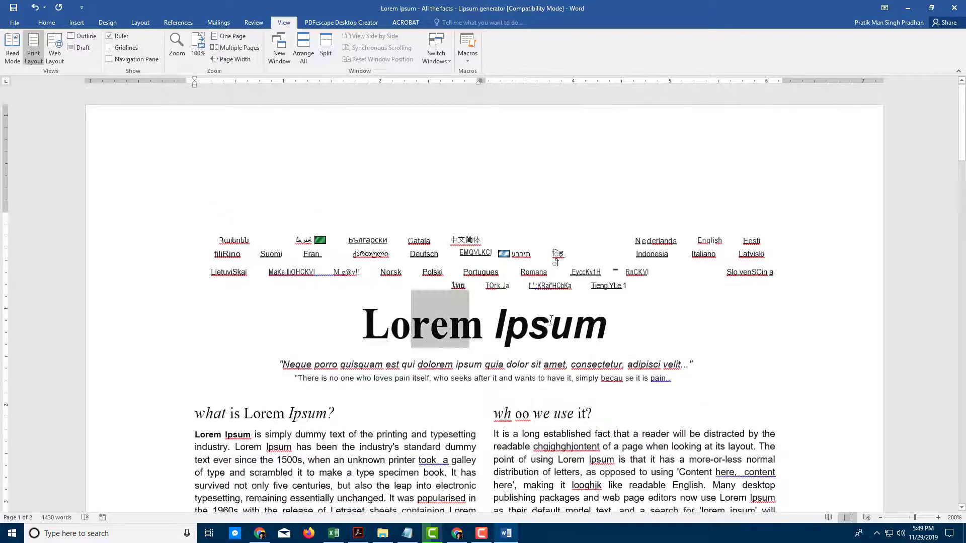
pyautogui.moveTo(422, 317); pyautogui.dragTo(608, 332)
pyautogui.scroll(-5, 489, 304)
pyautogui.scroll(-5, 490, 304)
pyautogui.scroll(-3, 490, 305)
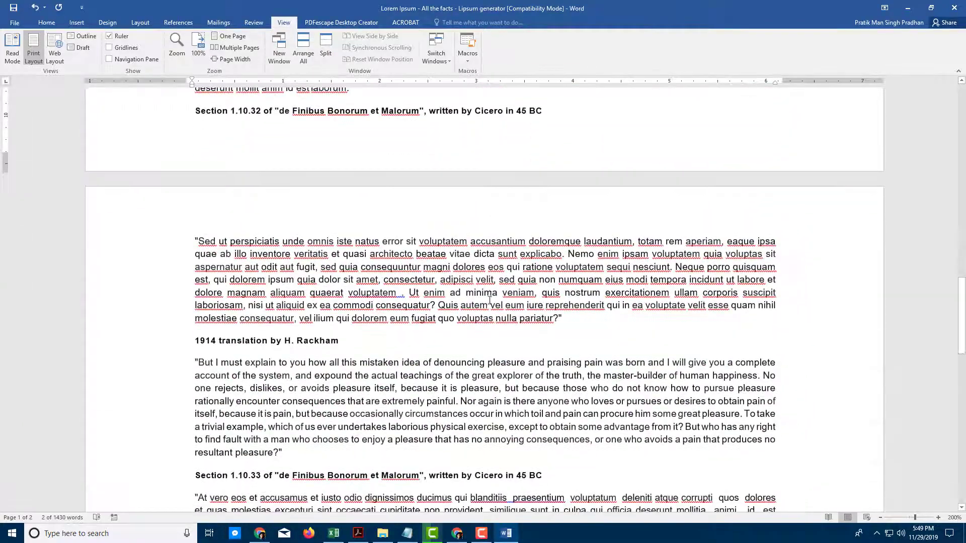
pyautogui.click(492, 293)
pyautogui.write('jhjhjh')
pyautogui.scroll(-2, 494, 293)
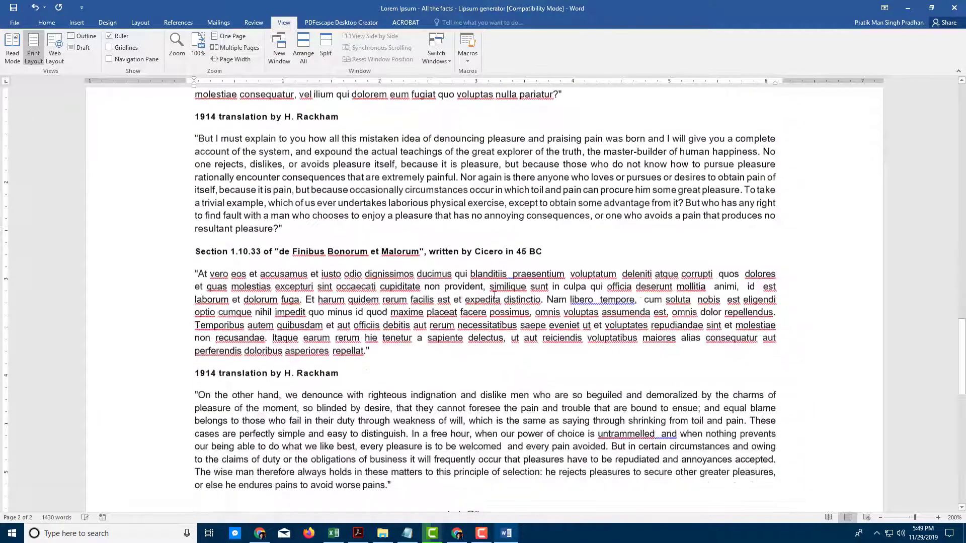
pyautogui.scroll(-3, 490, 291)
pyautogui.scroll(-2, 485, 289)
pyautogui.scroll(-5, 488, 290)
pyautogui.scroll(-1, 488, 290)
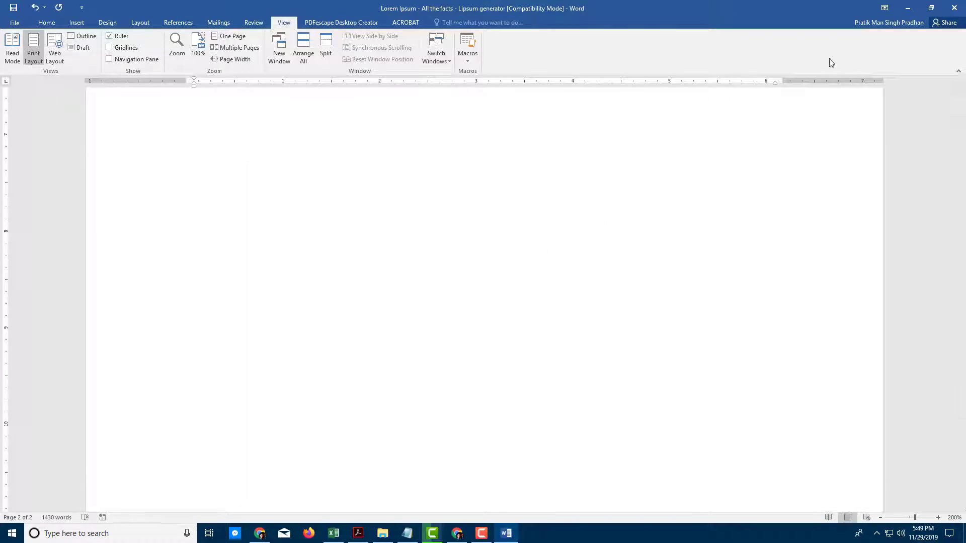
pyautogui.click(954, 9)
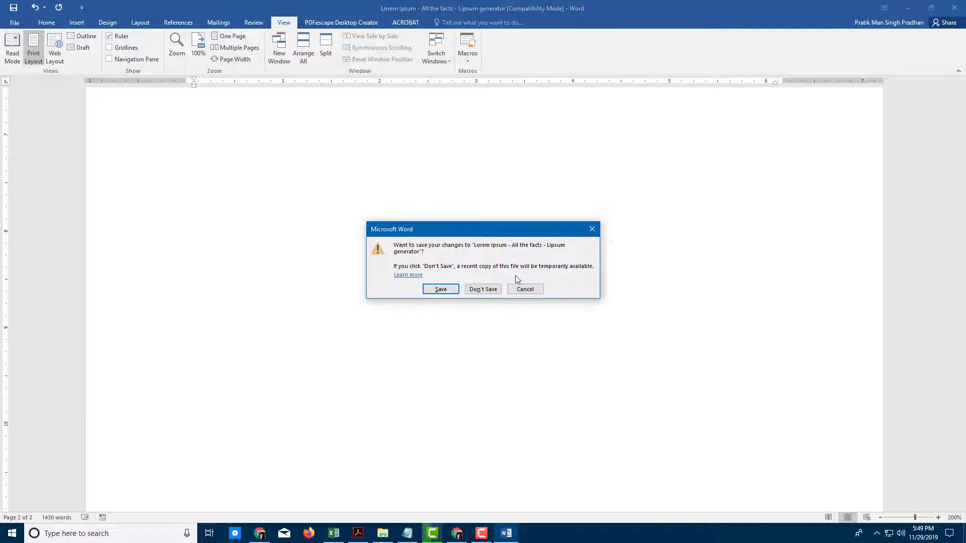
# Step: Close Word without saving, then start another Word Document export of the PDF
pyautogui.click(484, 291)
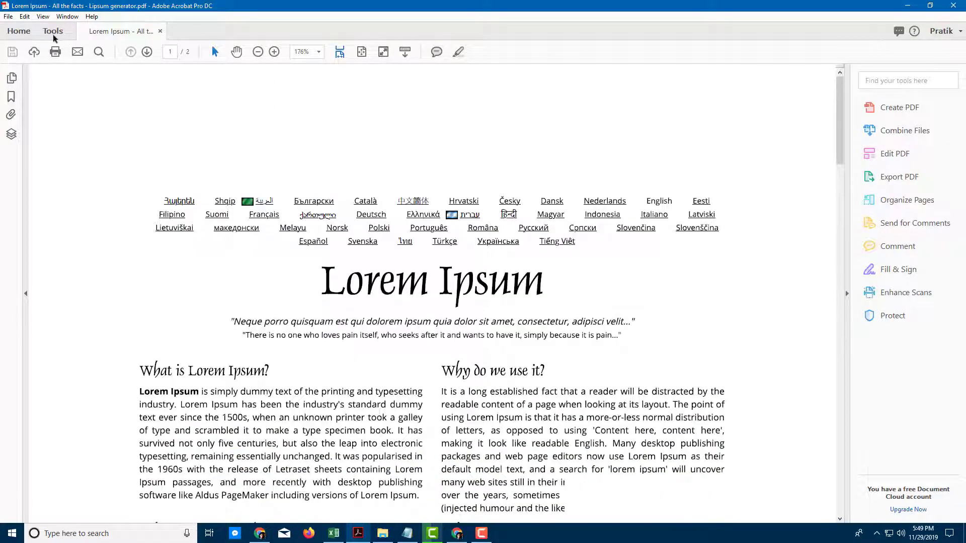
pyautogui.click(7, 17)
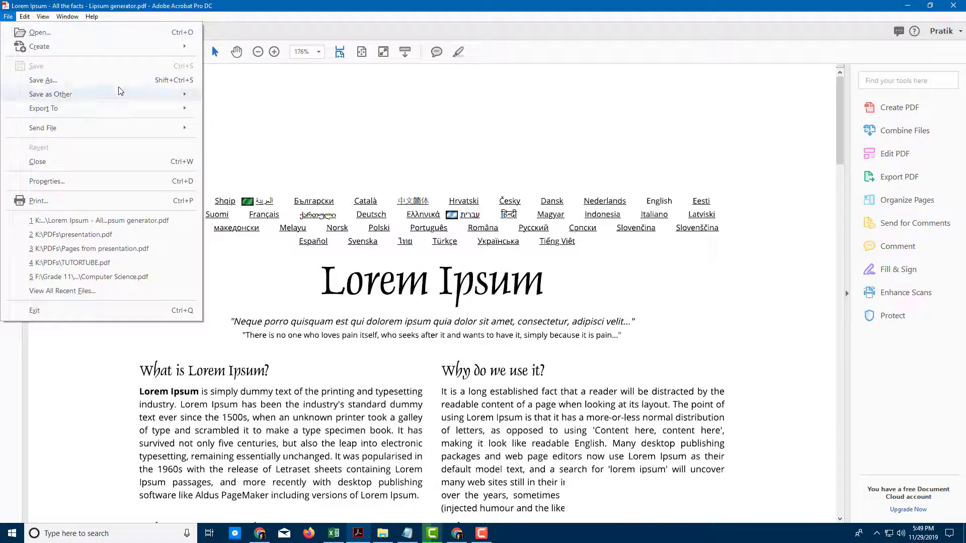
pyautogui.moveTo(43, 108)
pyautogui.moveTo(250, 112)
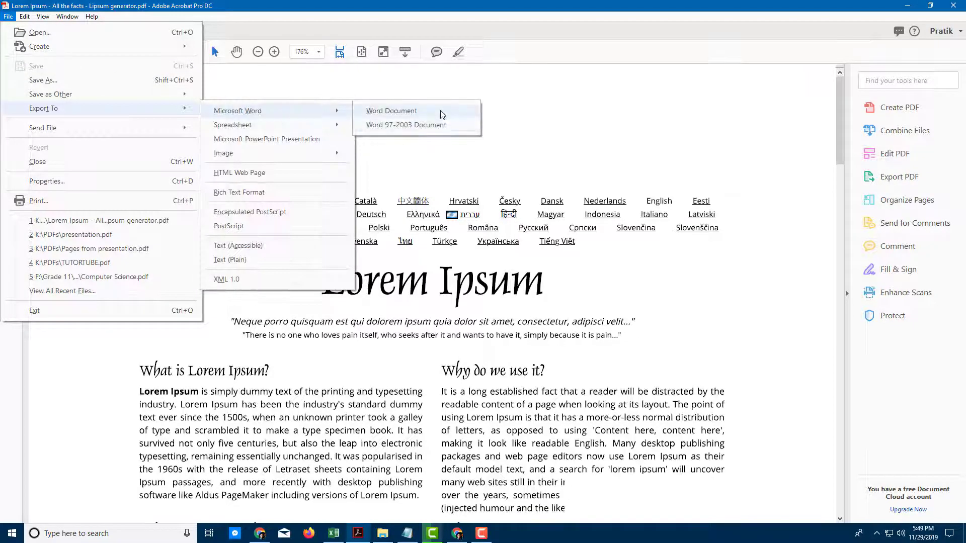
pyautogui.click(440, 113)
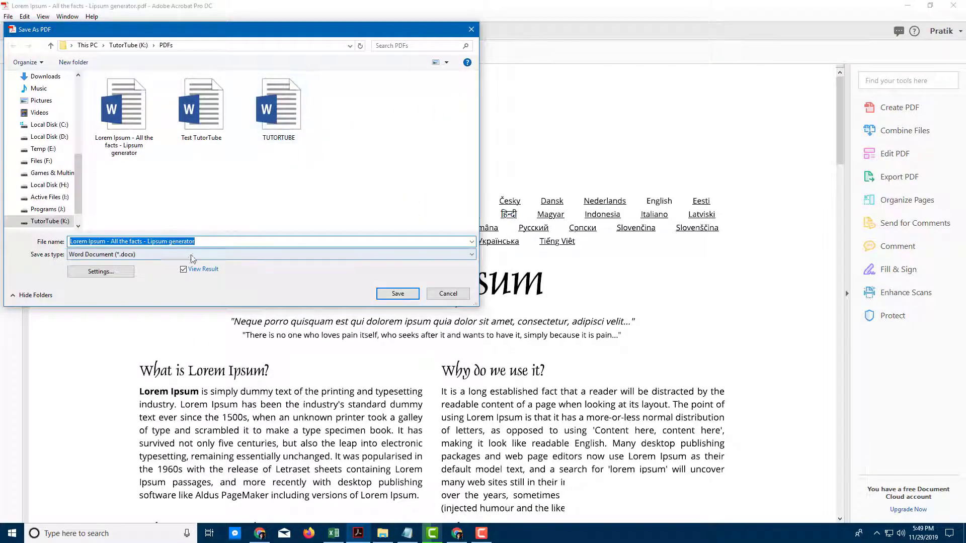
# Step: Export with Retain Page Layout as 'Lorem Ipsum - All the facts - Lipsum generator 2' without overwriting
pyautogui.click(110, 276)
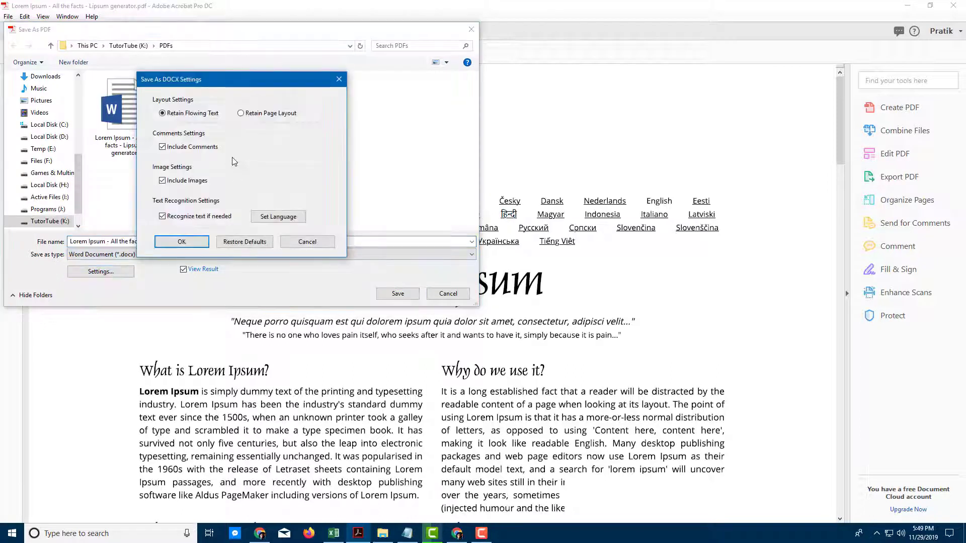
pyautogui.click(189, 243)
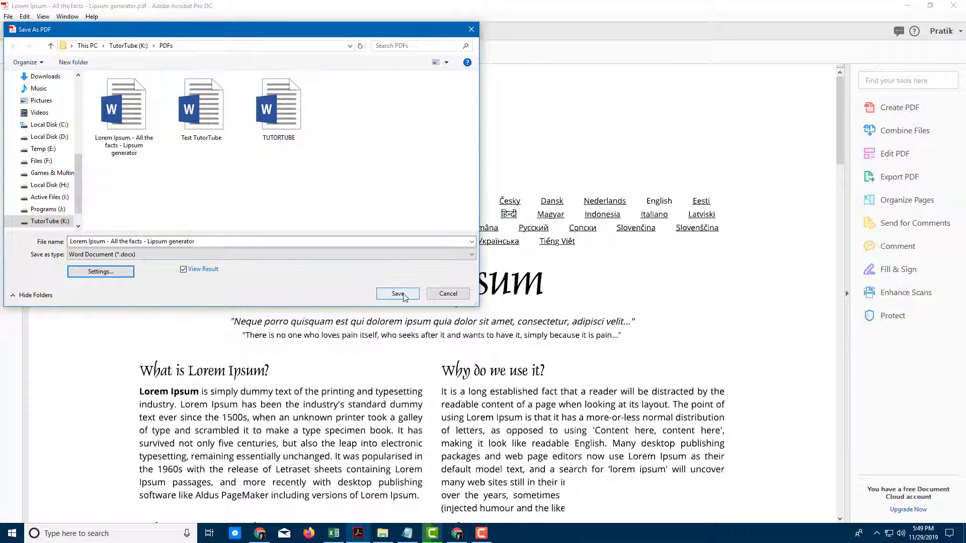
pyautogui.click(403, 296)
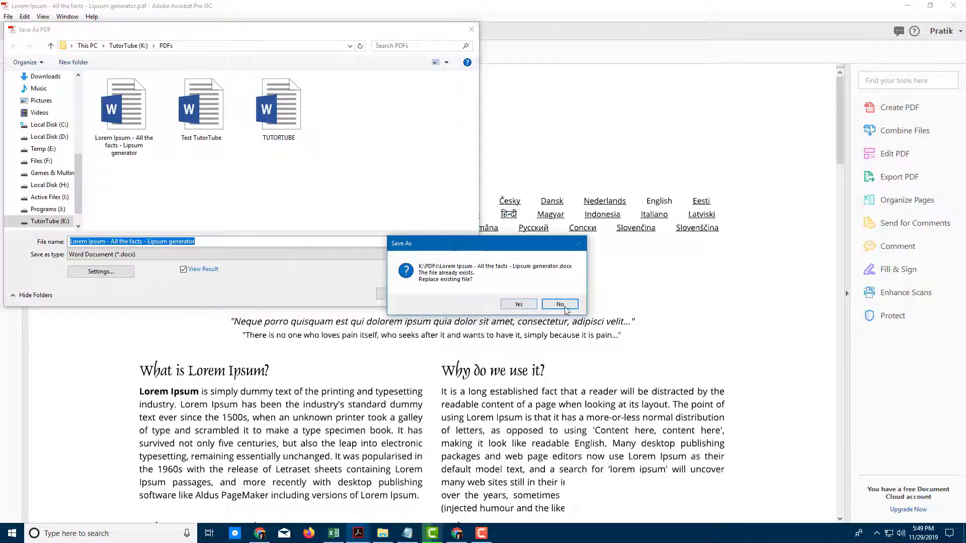
pyautogui.click(560, 304)
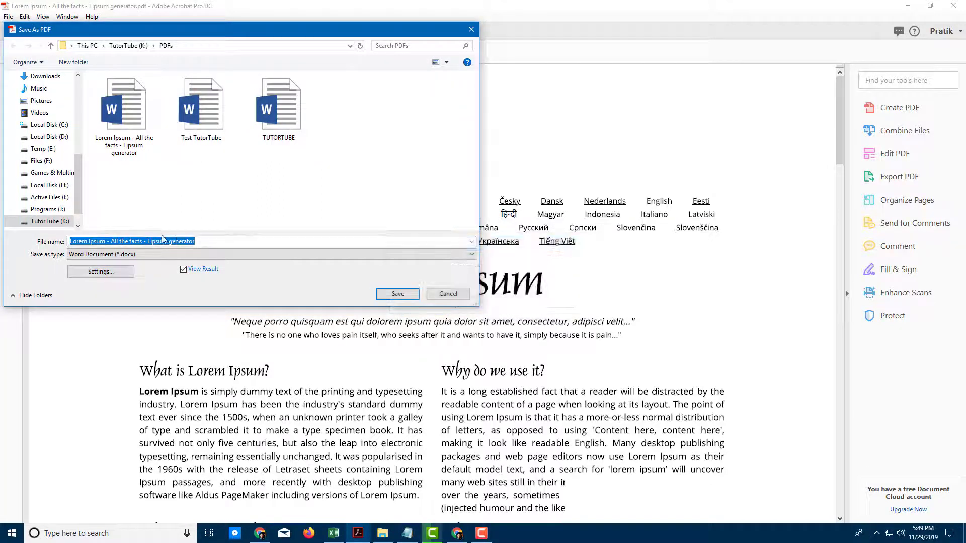
pyautogui.click(205, 243)
pyautogui.write('2')
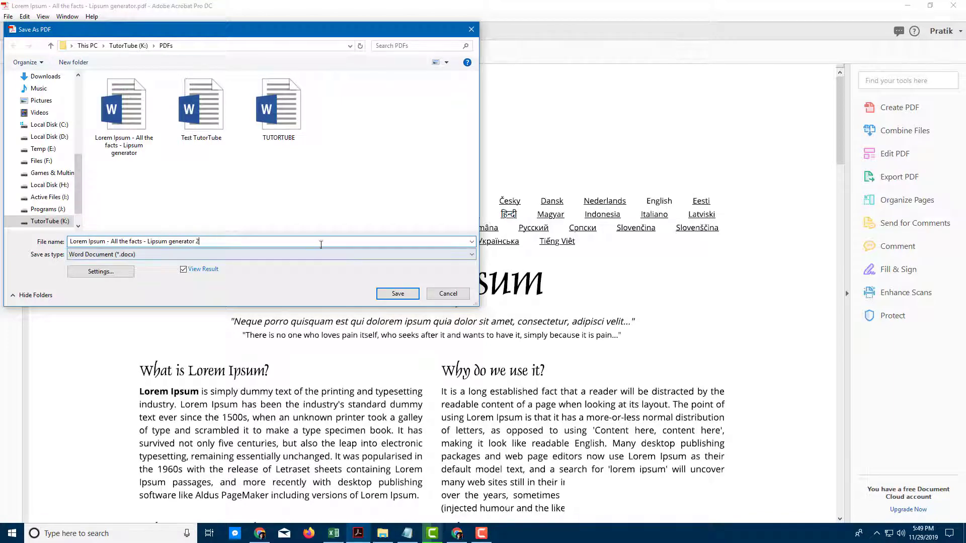
pyautogui.click(402, 294)
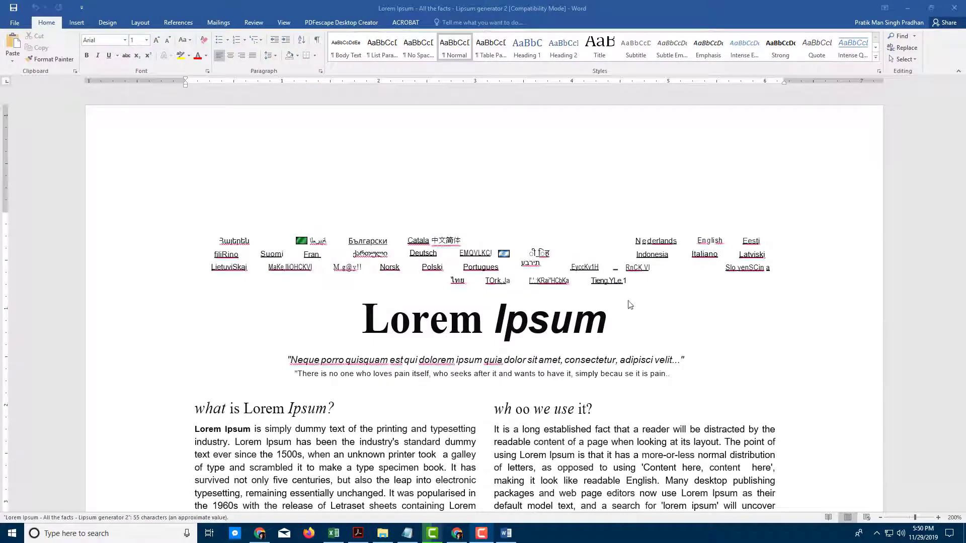
pyautogui.scroll(-3, 610, 306)
pyautogui.scroll(-2, 610, 306)
pyautogui.scroll(3, 556, 257)
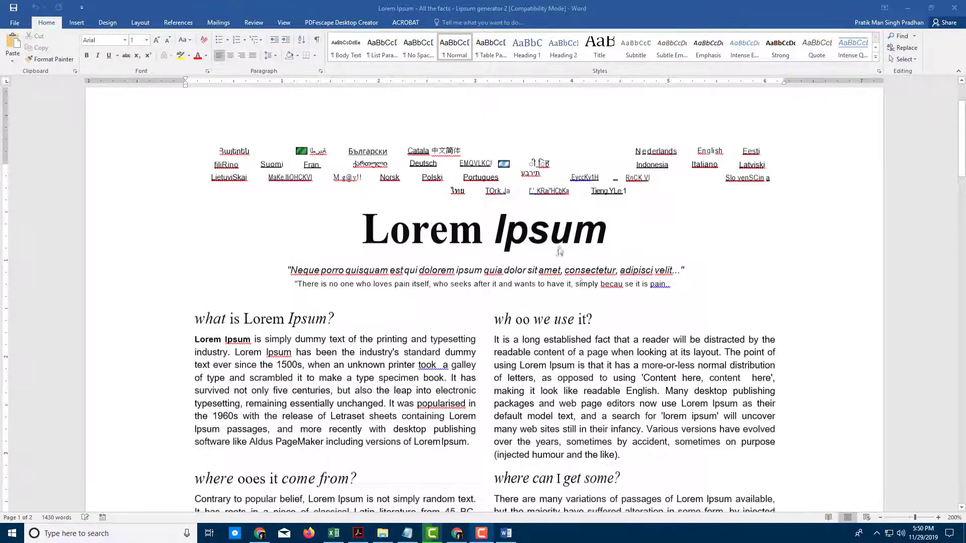
pyautogui.scroll(1, 491, 317)
pyautogui.scroll(-3, 463, 337)
pyautogui.scroll(3, 471, 333)
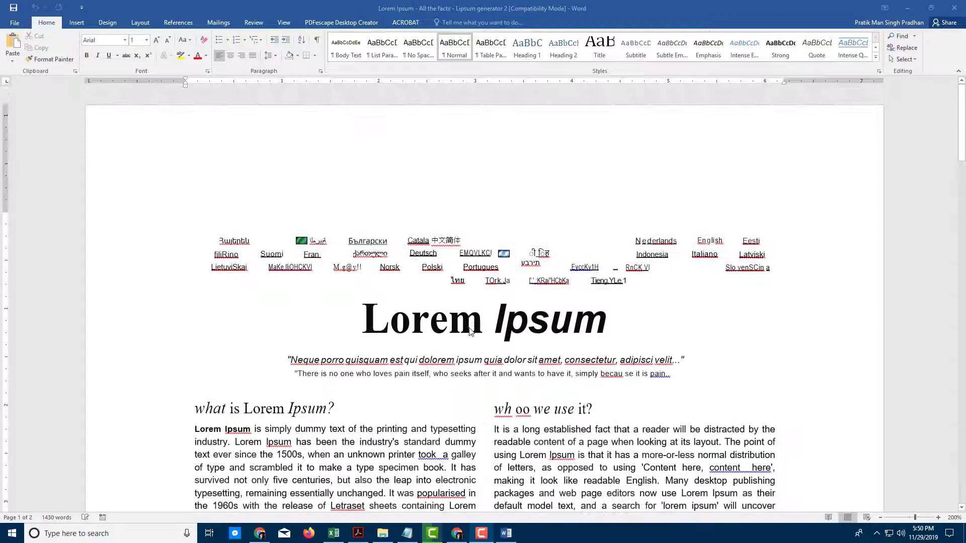
pyautogui.scroll(-2, 516, 338)
pyautogui.scroll(-5, 516, 339)
pyautogui.scroll(-8, 517, 338)
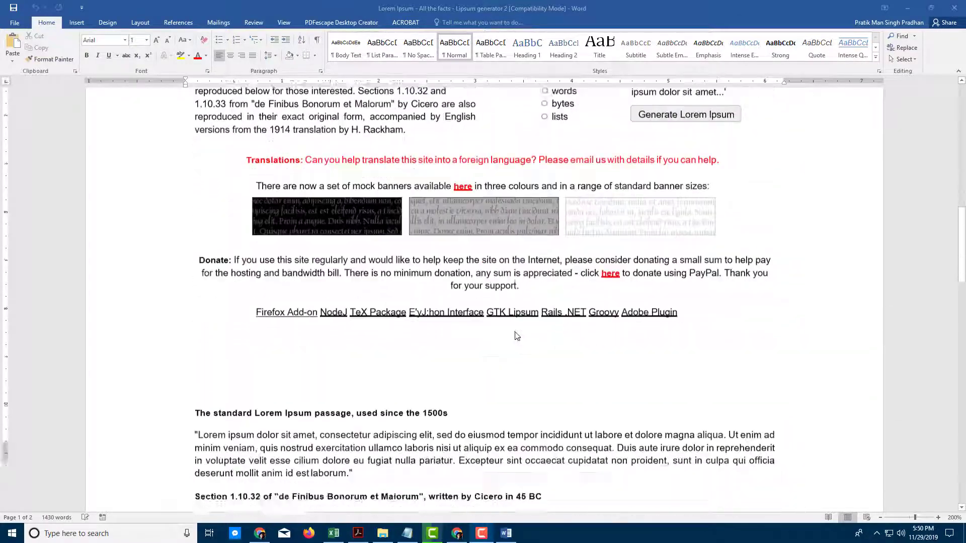
pyautogui.scroll(-6, 518, 302)
pyautogui.scroll(-1, 518, 253)
pyautogui.click(519, 252)
pyautogui.scroll(8, 518, 252)
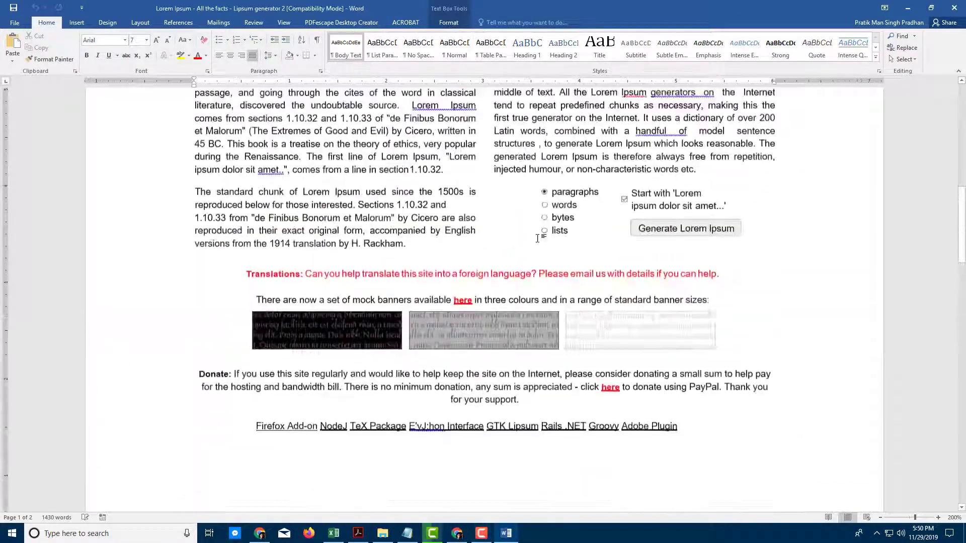
pyautogui.scroll(10, 528, 241)
pyautogui.scroll(1, 550, 230)
pyautogui.click(551, 317)
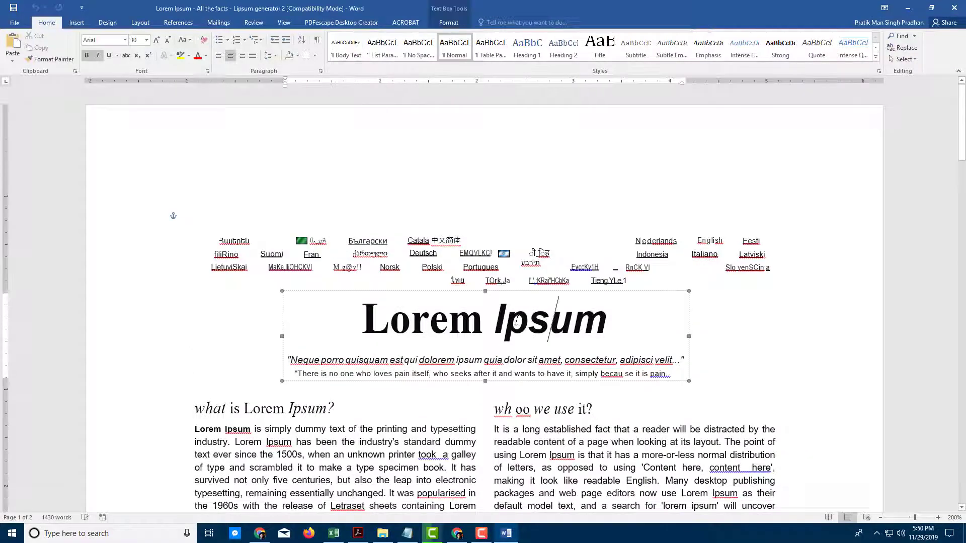
pyautogui.doubleClick(551, 318)
pyautogui.scroll(-3, 553, 322)
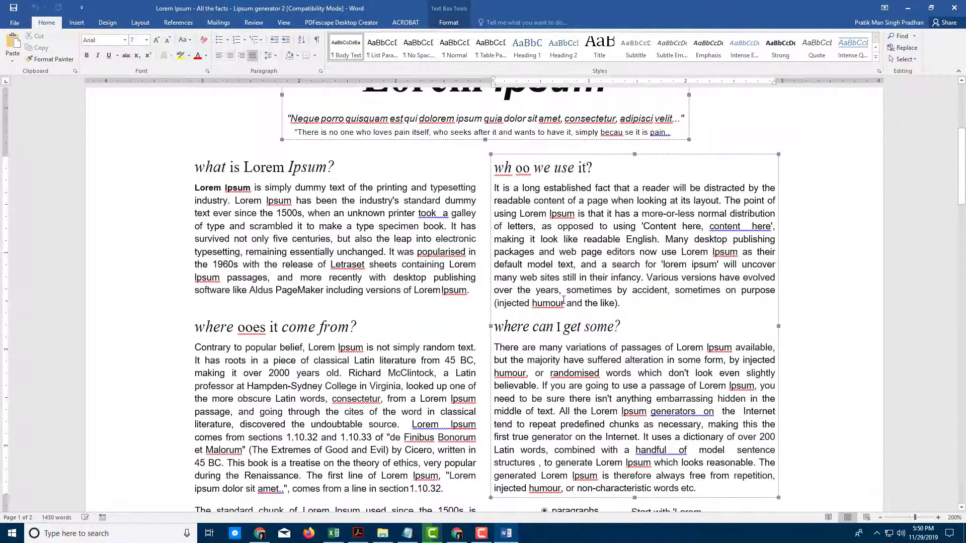
pyautogui.scroll(-4, 562, 300)
pyautogui.scroll(-2, 563, 300)
pyautogui.scroll(-1, 562, 300)
pyautogui.scroll(4, 562, 300)
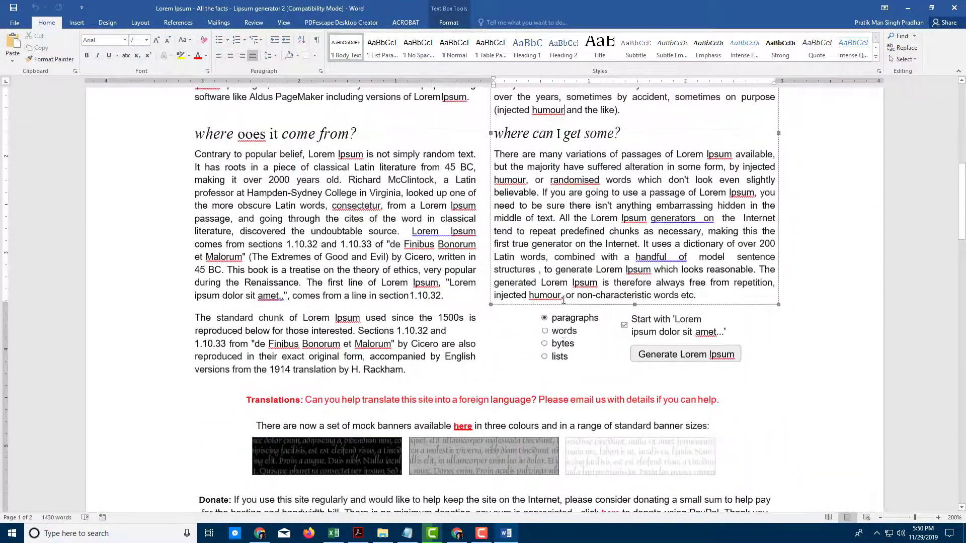
pyautogui.scroll(-5, 575, 333)
pyautogui.scroll(-5, 559, 347)
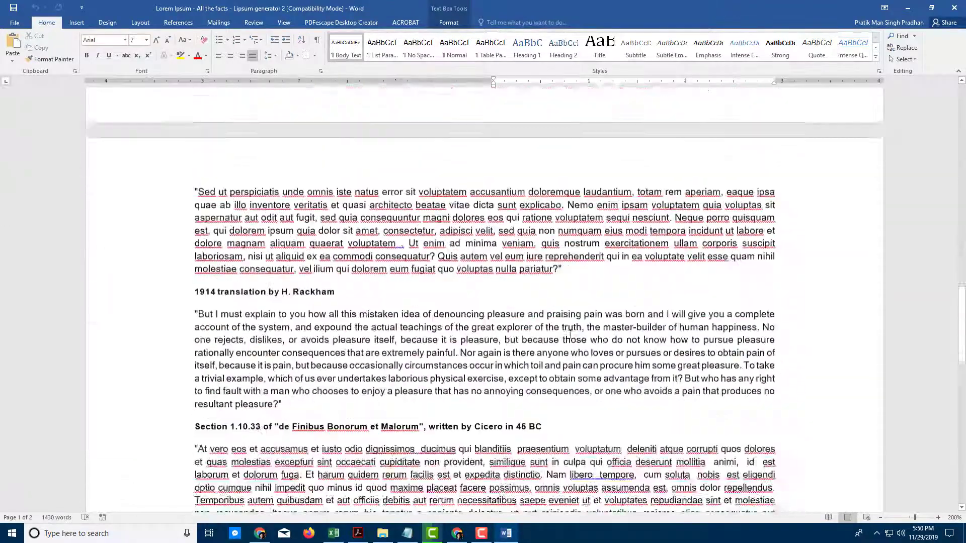
pyautogui.scroll(-4, 534, 368)
pyautogui.scroll(-5, 534, 368)
pyautogui.scroll(5, 535, 362)
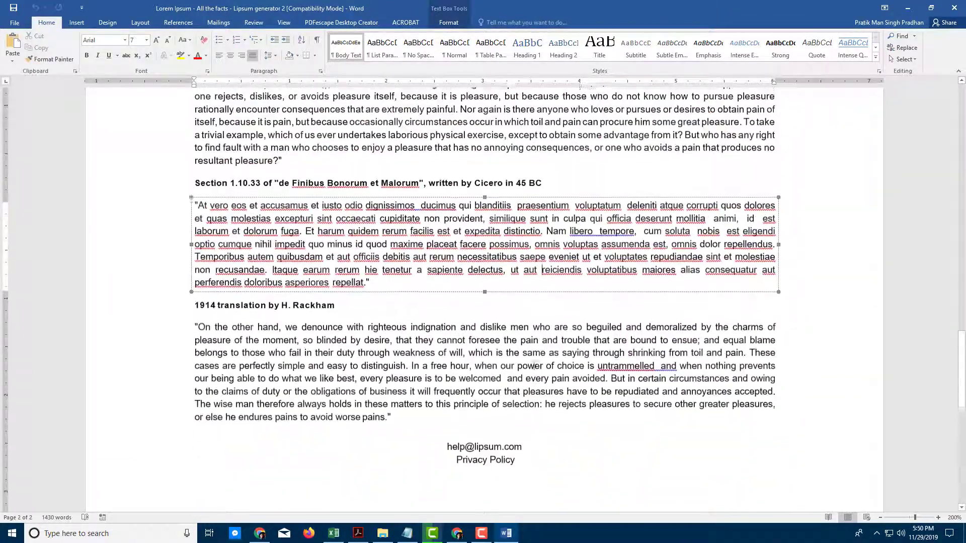
pyautogui.scroll(4, 537, 378)
pyautogui.scroll(4, 540, 421)
pyautogui.click(540, 421)
pyautogui.scroll(3, 529, 423)
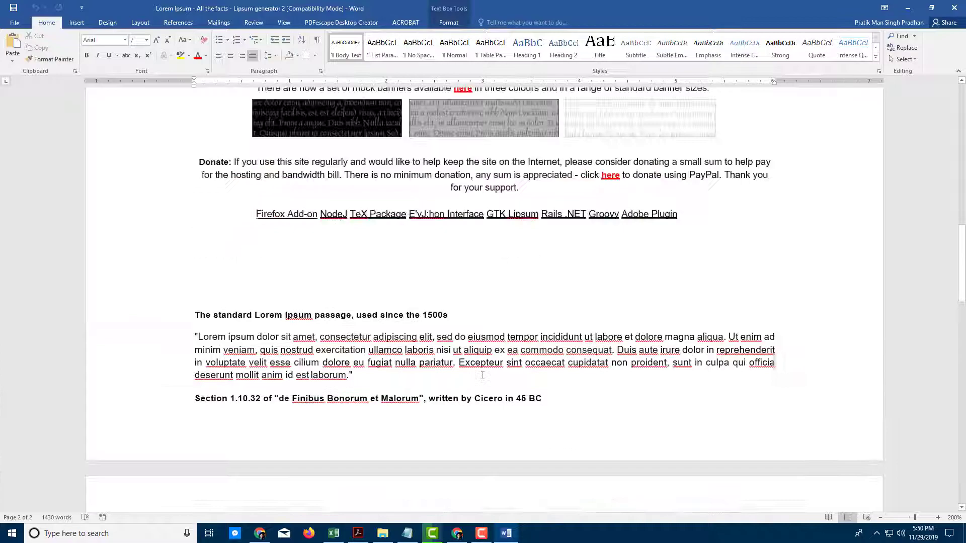
pyautogui.scroll(2, 498, 431)
pyautogui.click(486, 434)
pyautogui.click(578, 276)
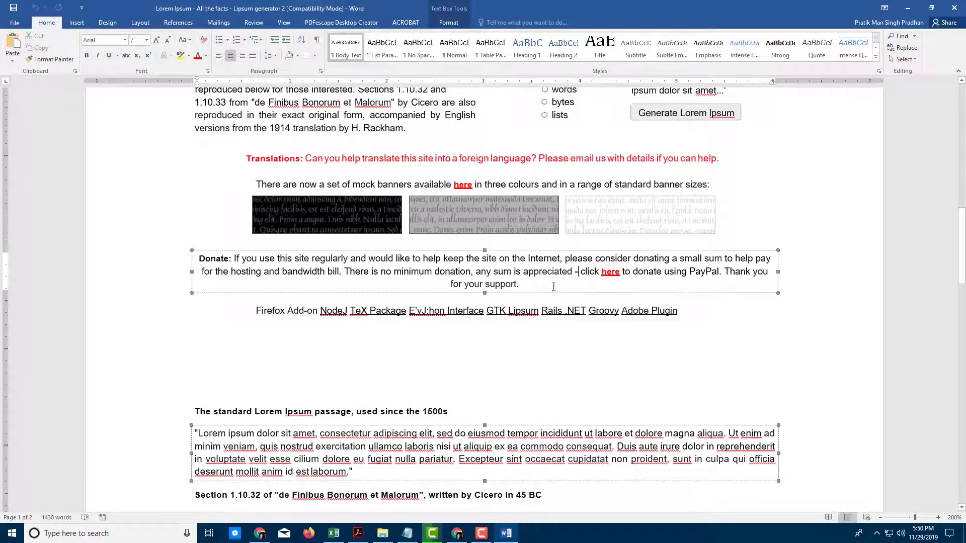
pyautogui.scroll(3, 502, 321)
pyautogui.click(496, 353)
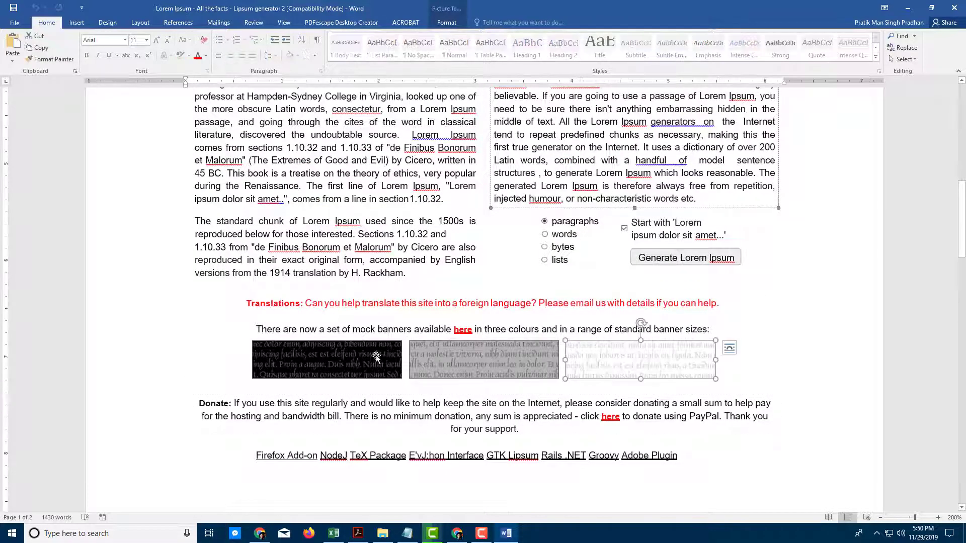
pyautogui.scroll(8, 529, 348)
pyautogui.click(585, 336)
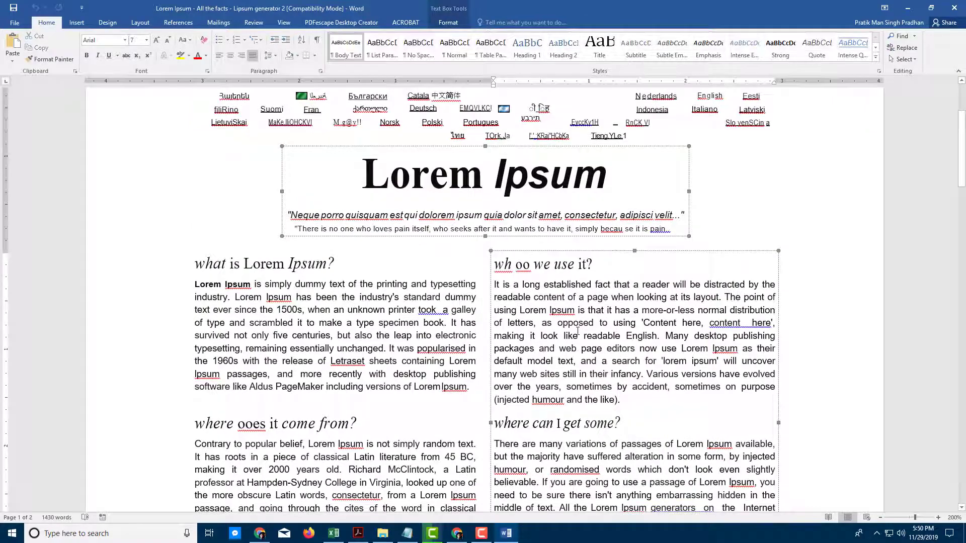
pyautogui.scroll(-5, 577, 332)
pyautogui.scroll(8, 596, 330)
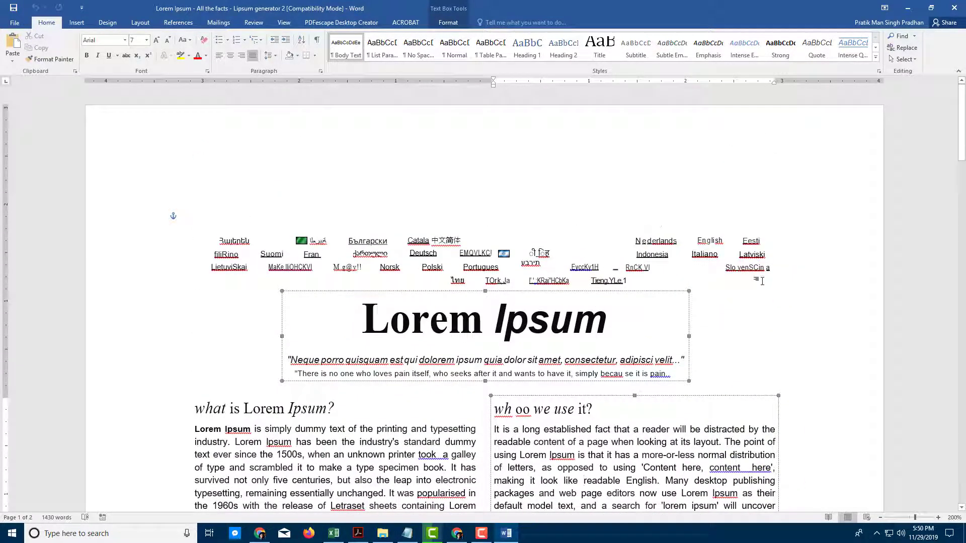
pyautogui.scroll(-1, 785, 366)
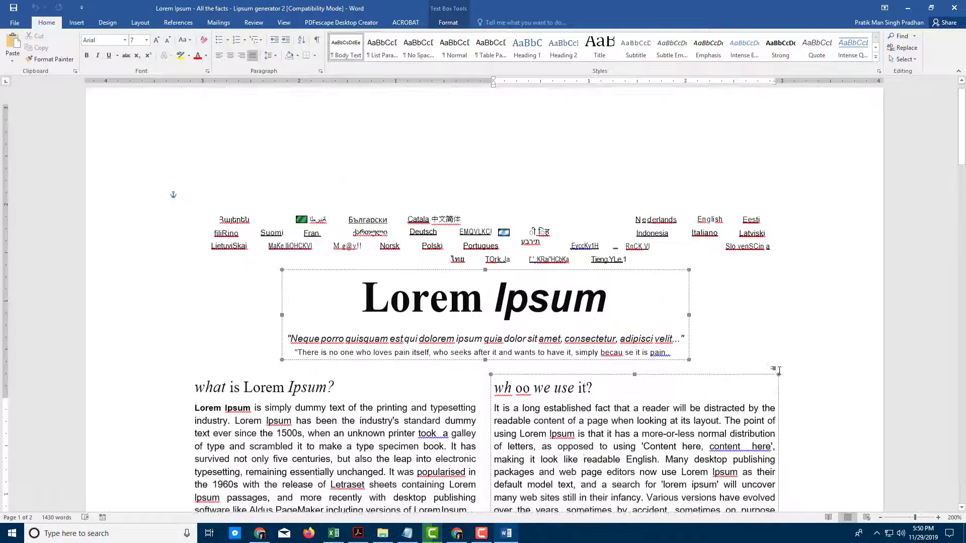
pyautogui.scroll(1, 802, 359)
pyautogui.scroll(-5, 784, 357)
pyautogui.scroll(-3, 784, 357)
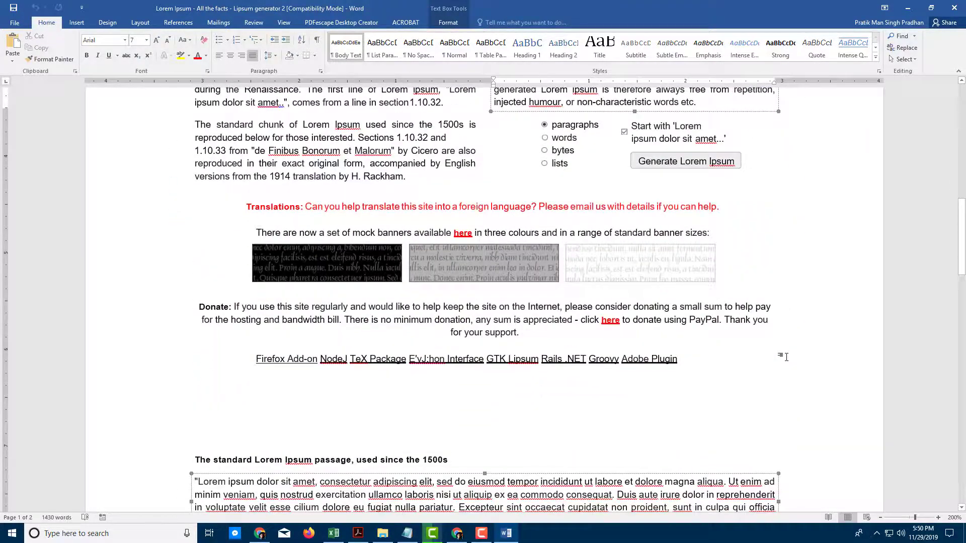